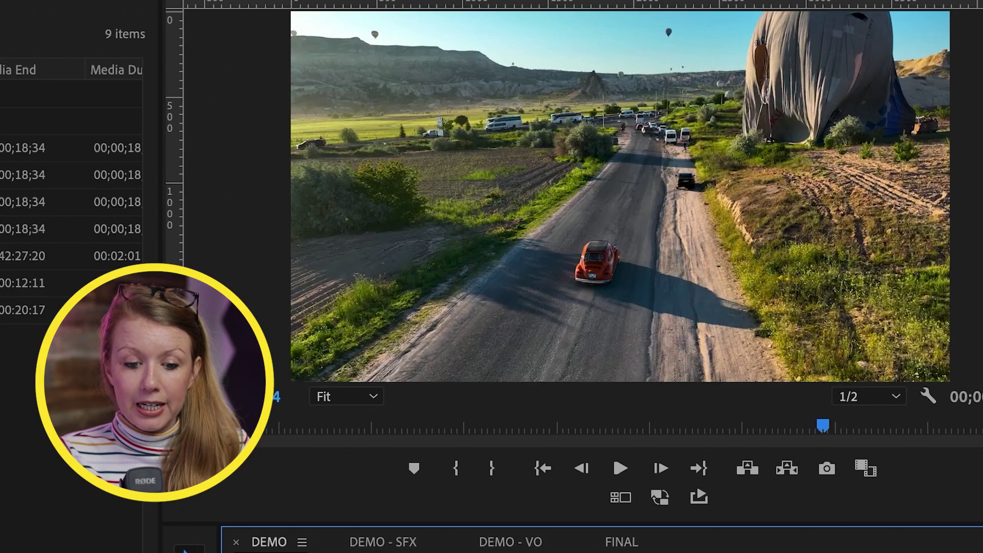
Step: Apply the default audio crossfade to the end of the music clip
{"action": "key", "text": "Up"}
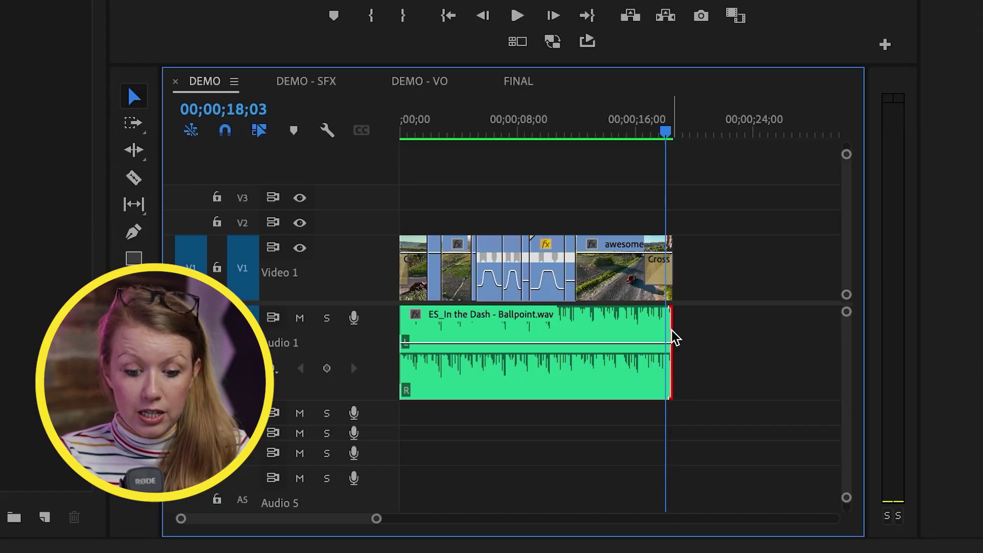
{"action": "right_click", "coordinate": [671, 332]}
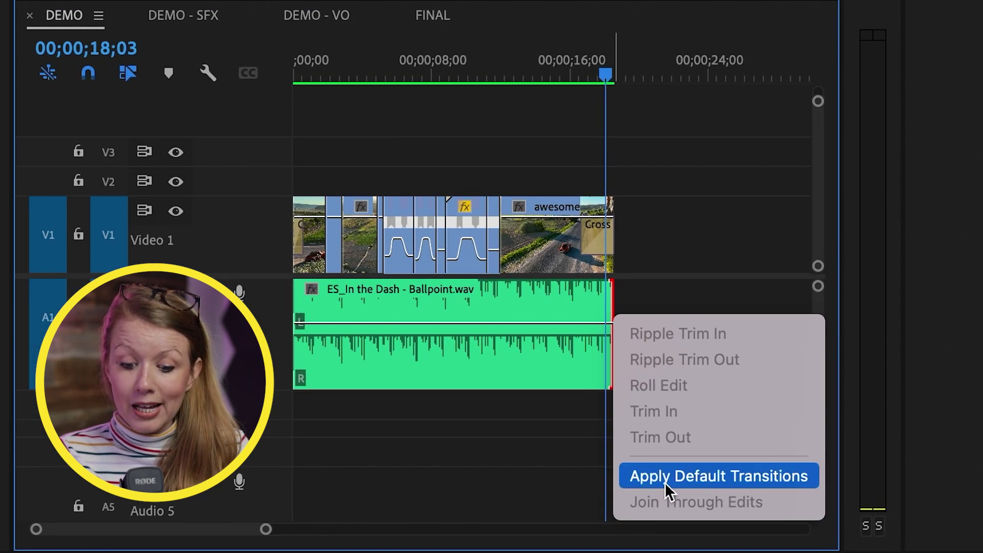
{"action": "left_click", "coordinate": [666, 484]}
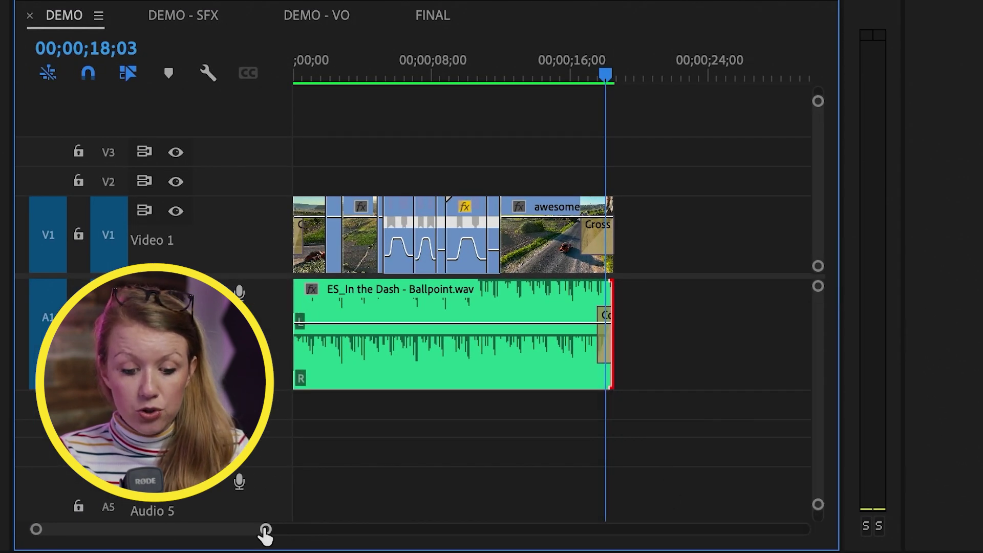
Step: Lengthen the Constant Power crossfade to 00;00;01;45 so it ends with the Cross Dissolve
{"action": "left_click_drag", "start_coordinate": [266, 529], "coordinate": [189, 529]}
{"action": "left_click", "coordinate": [594, 351]}
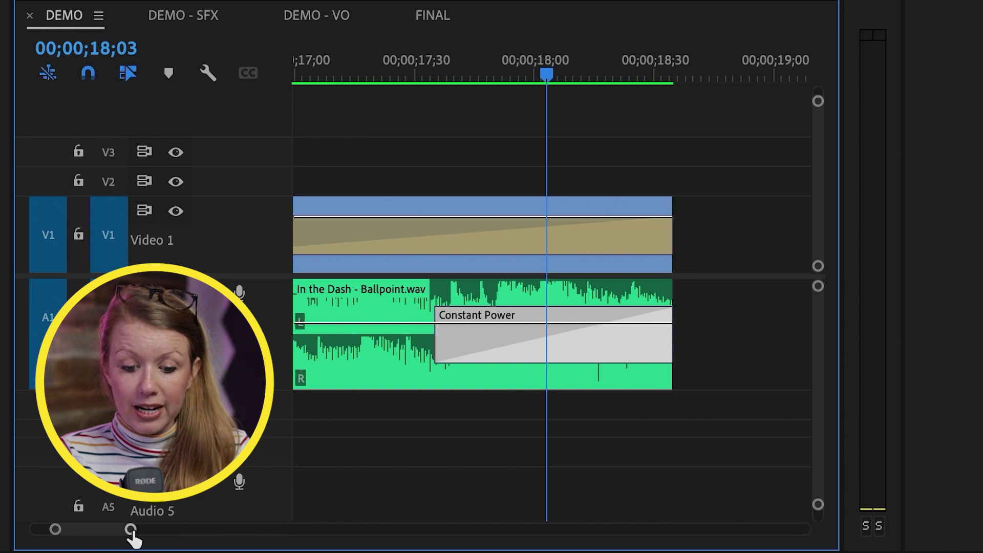
{"action": "left_click_drag", "start_coordinate": [130, 530], "coordinate": [177, 532]}
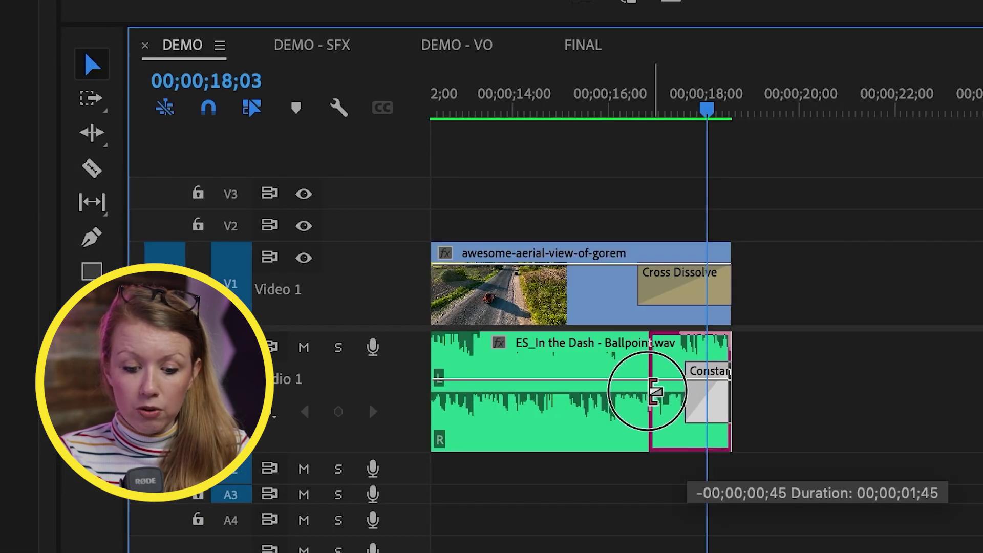
{"action": "left_click_drag", "start_coordinate": [604, 389], "coordinate": [577, 389]}
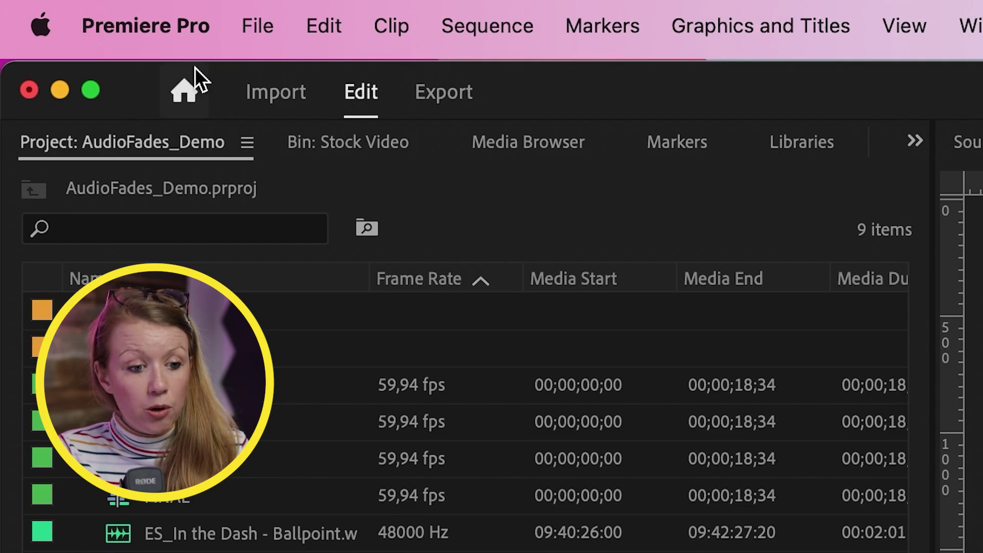
Step: Set the default audio transition duration to 3 seconds and delete the Constant Power crossfade
{"action": "left_click", "coordinate": [183, 21]}
{"action": "mouse_move", "coordinate": [180, 143]}
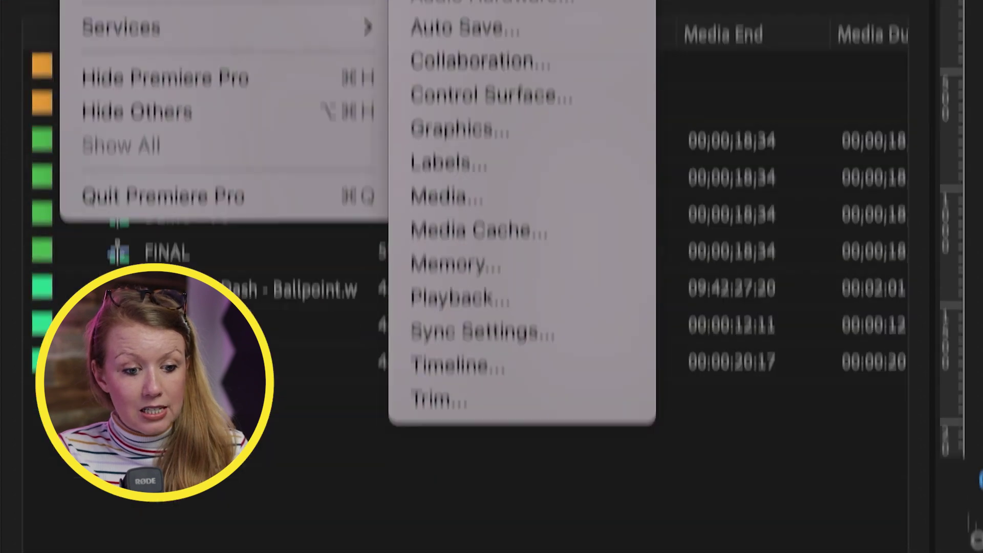
{"action": "left_click", "coordinate": [553, 365]}
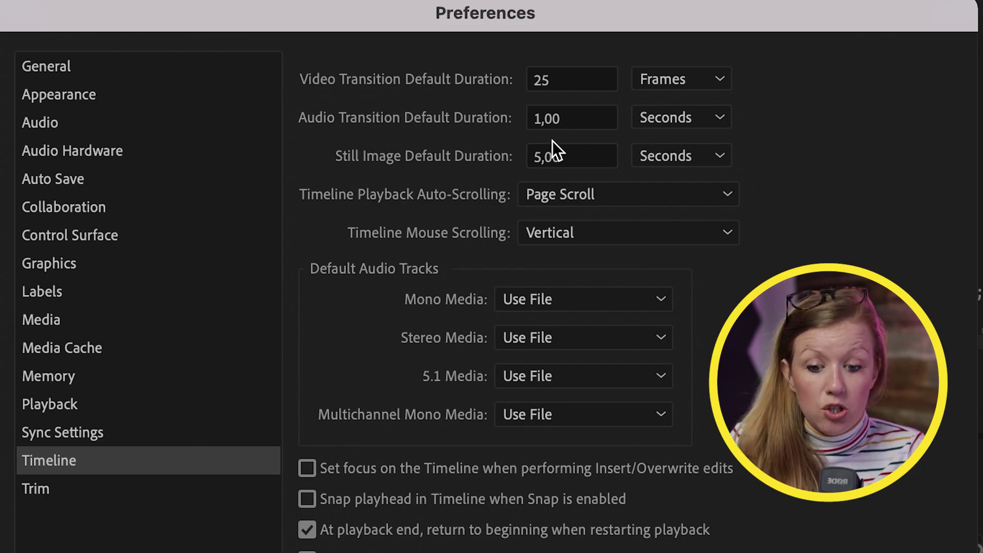
{"action": "left_click", "coordinate": [544, 121]}
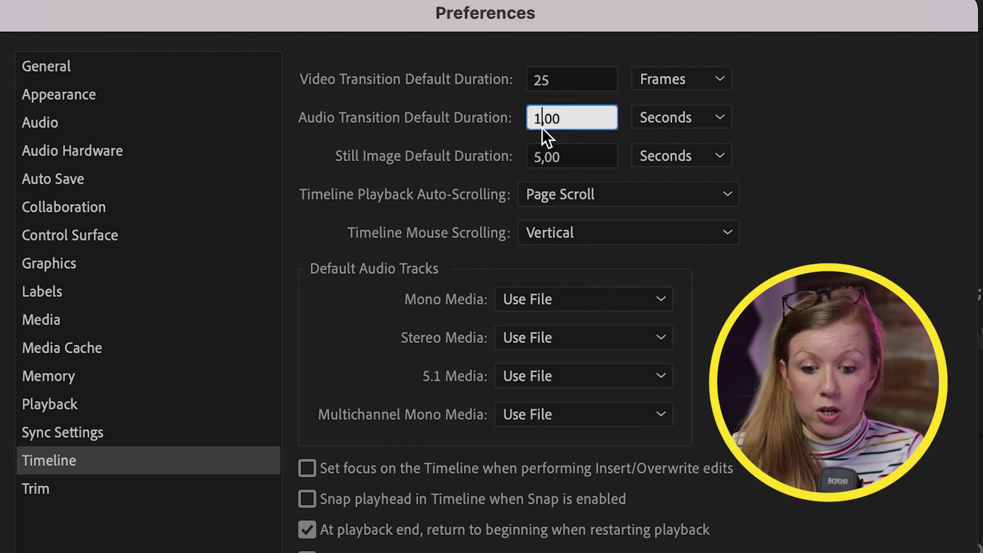
{"action": "key", "text": "BackSpace"}
{"action": "type", "text": "3"}
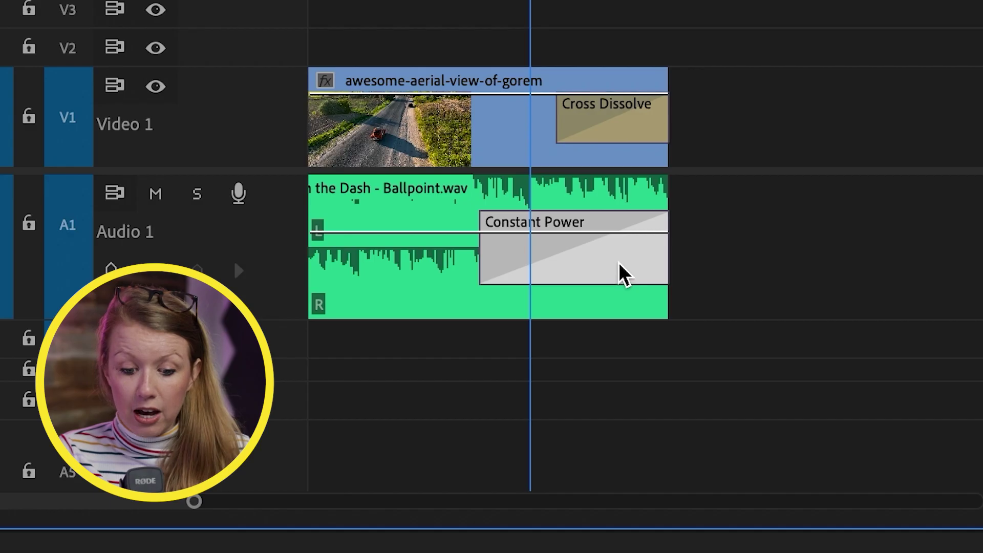
{"action": "key", "text": "Delete"}
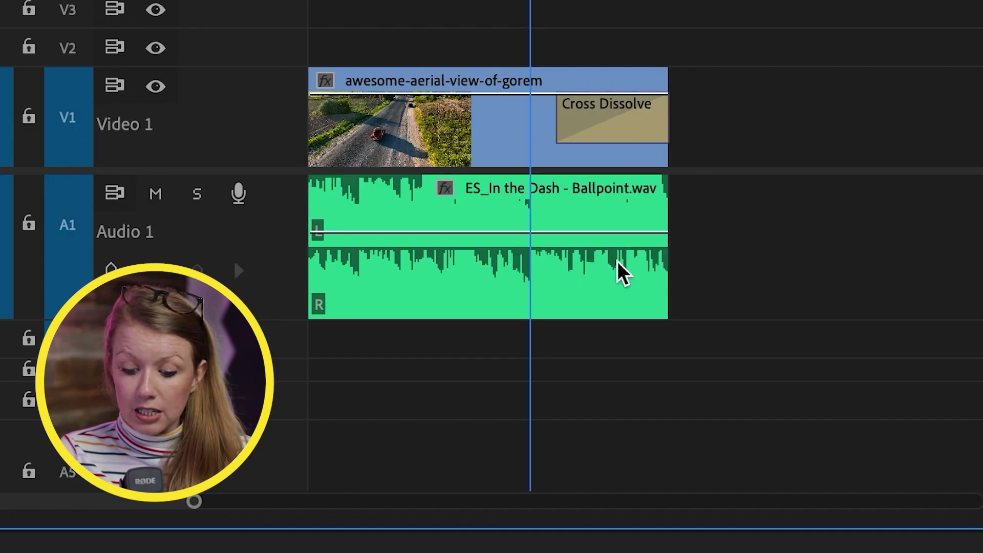
Step: Reapply the default crossfade to the music clip's end at the new 3-second length
{"action": "right_click", "coordinate": [665, 248]}
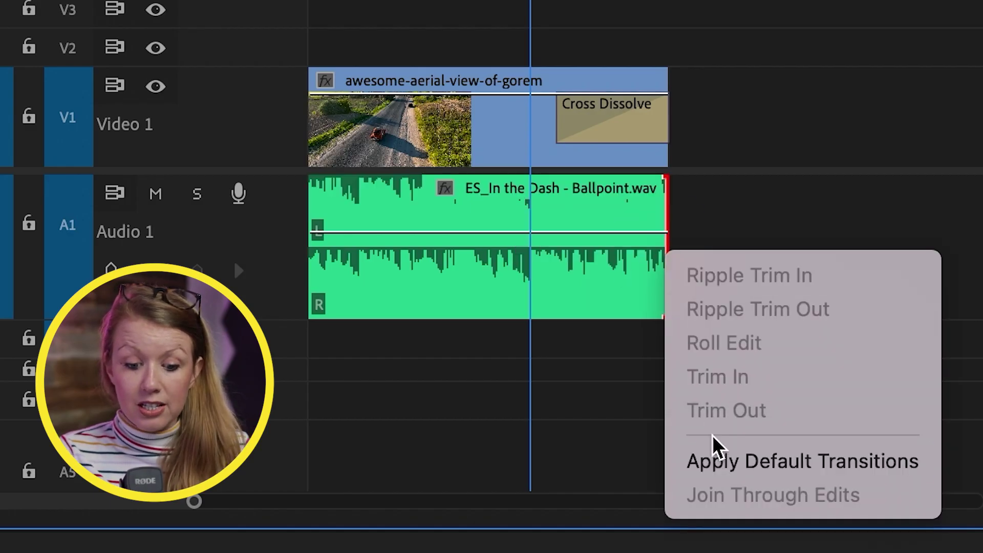
{"action": "left_click", "coordinate": [715, 463]}
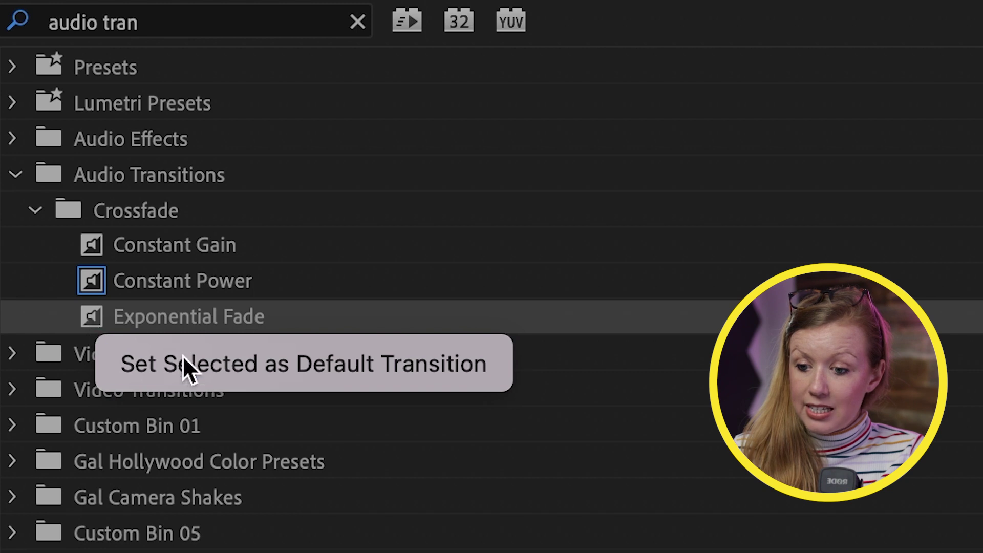
Step: Set Exponential Fade as the default audio transition
{"action": "left_click", "coordinate": [250, 369]}
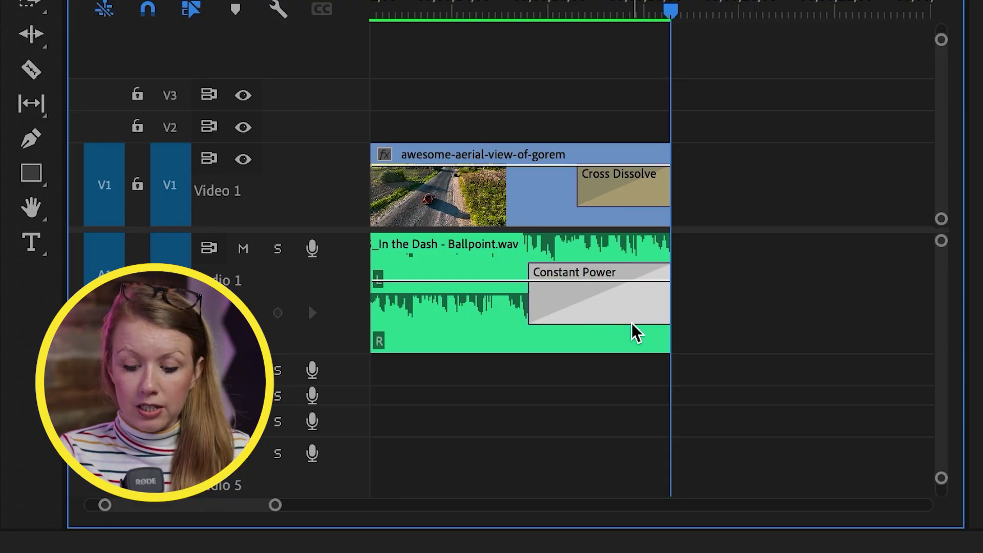
Step: Delete the Constant Power crossfade from the music clip's end edit point
{"action": "key", "text": "Delete"}
{"action": "right_click", "coordinate": [665, 326]}
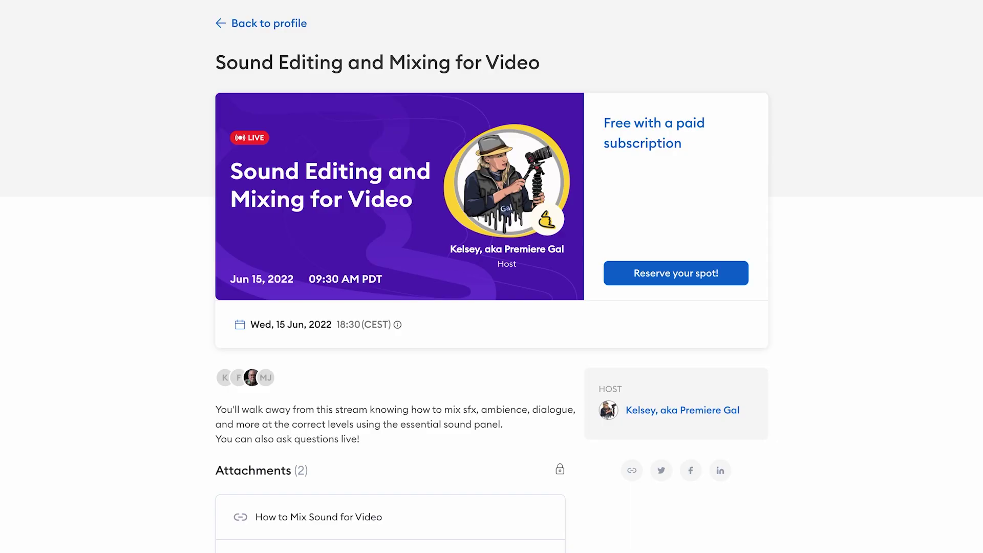
Step: Reserve a spot for the Sound Editing and Mixing for Video live stream
{"action": "left_click", "coordinate": [710, 283]}
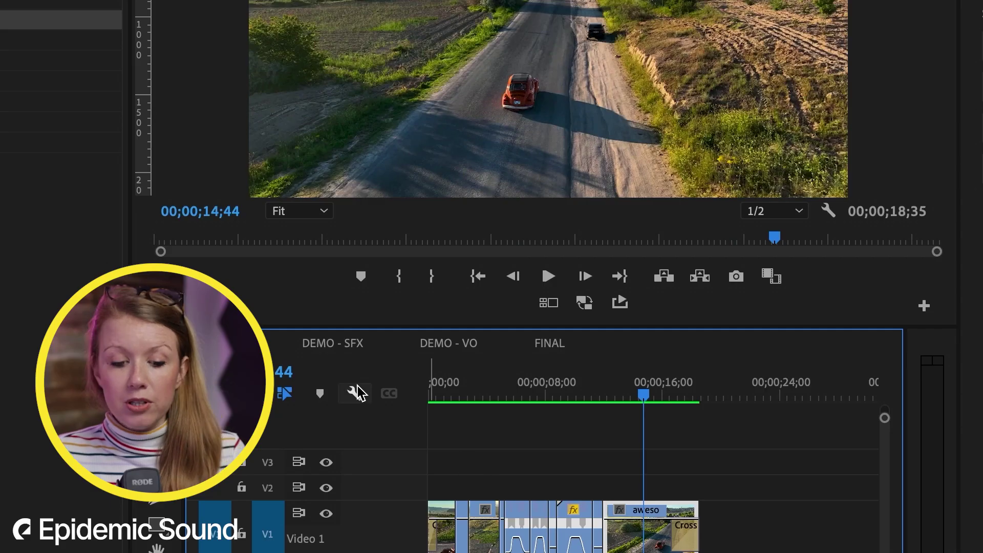
Step: Play a preview of the Car Drive By sound effect
{"action": "left_click", "coordinate": [347, 353]}
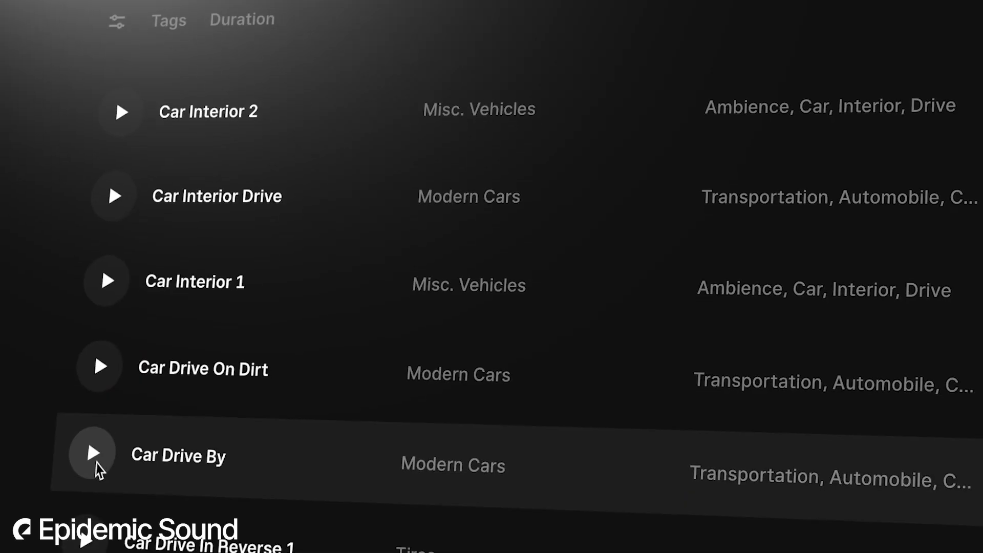
{"action": "left_click", "coordinate": [95, 461]}
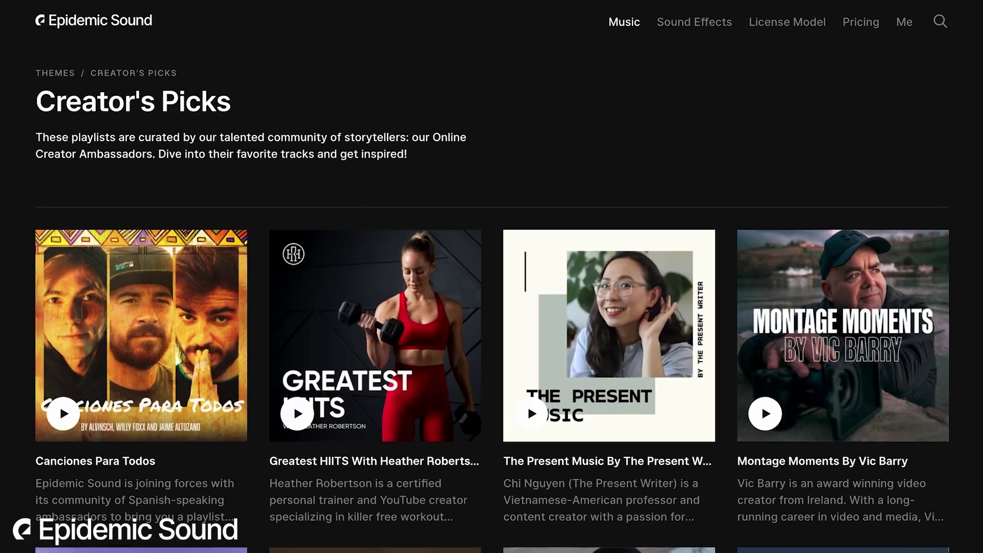
Step: Scroll down the Creator's Picks playlists, such as Think Media Sounds
{"action": "scroll", "coordinate": [491, 287], "scroll_direction": "down", "scroll_amount": 15}
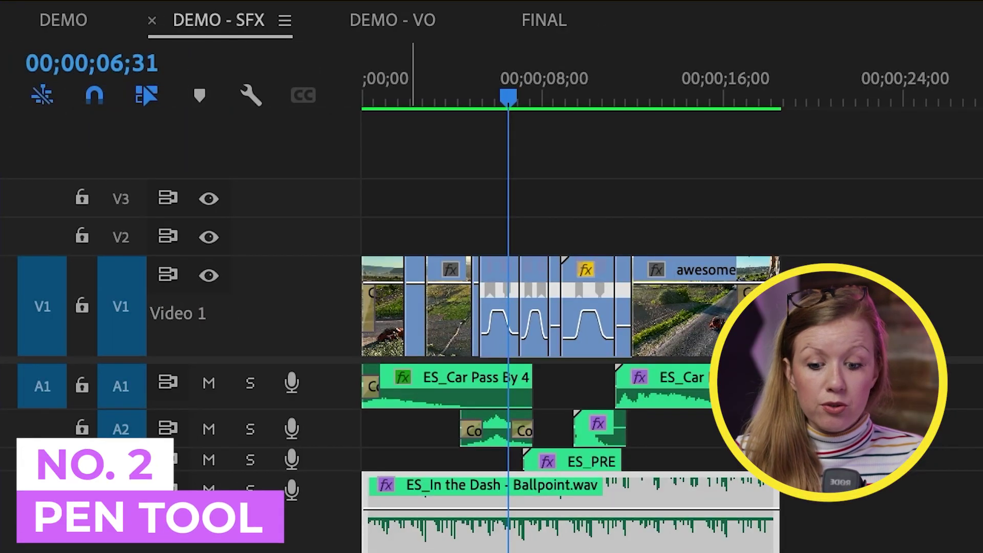
Step: Confirm Show Audio Keyframes is on and make the Audio 4 track taller
{"action": "left_click", "coordinate": [253, 101]}
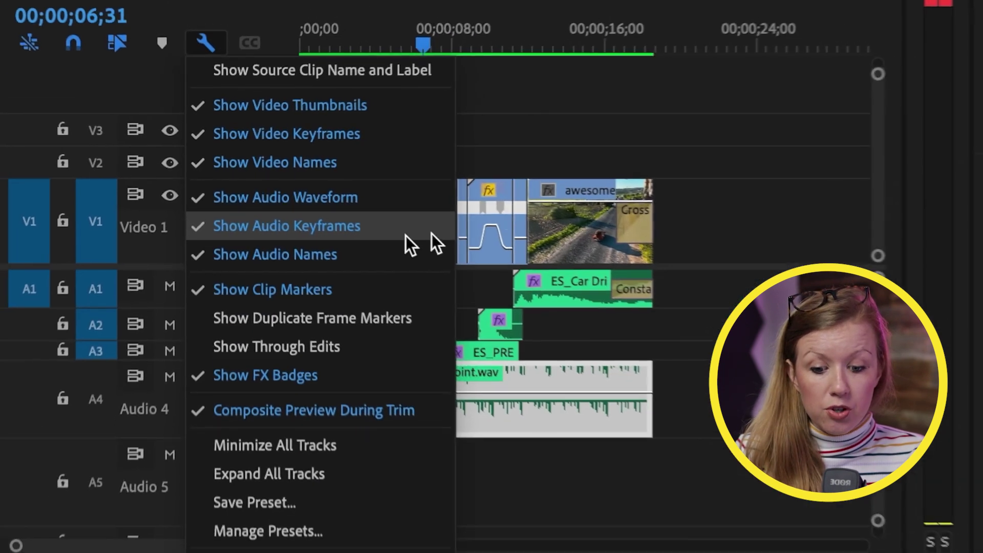
{"action": "left_click", "coordinate": [766, 128]}
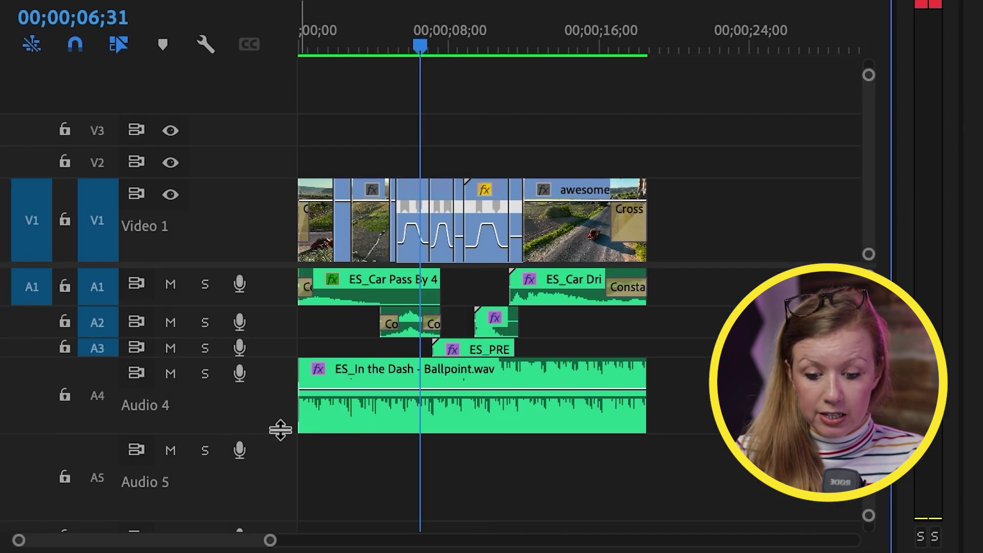
{"action": "left_click_drag", "start_coordinate": [281, 429], "coordinate": [279, 481]}
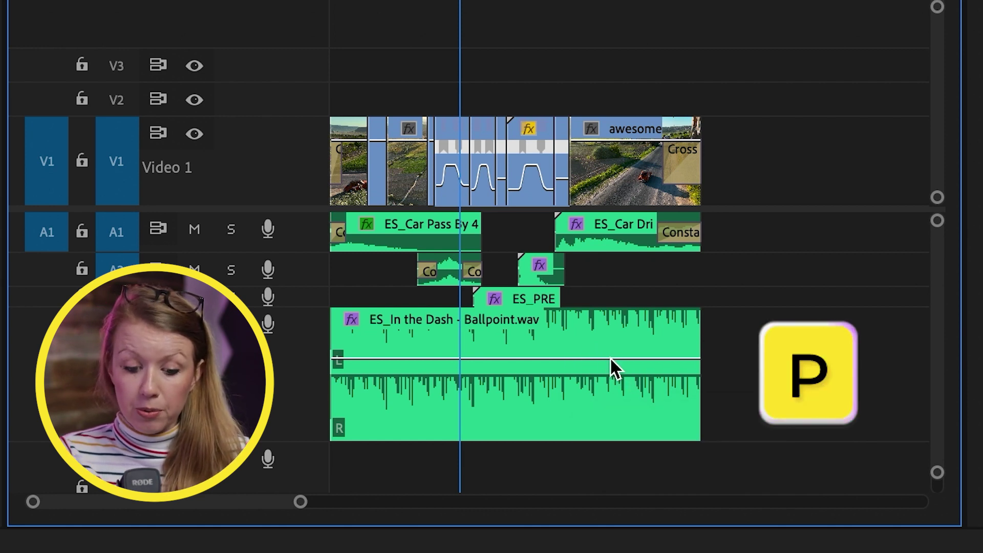
Step: Select the ES_In the Dash - Ballpoint.wav clip with the Pen tool for fade-out keyframes
{"action": "mouse_move", "coordinate": [613, 365]}
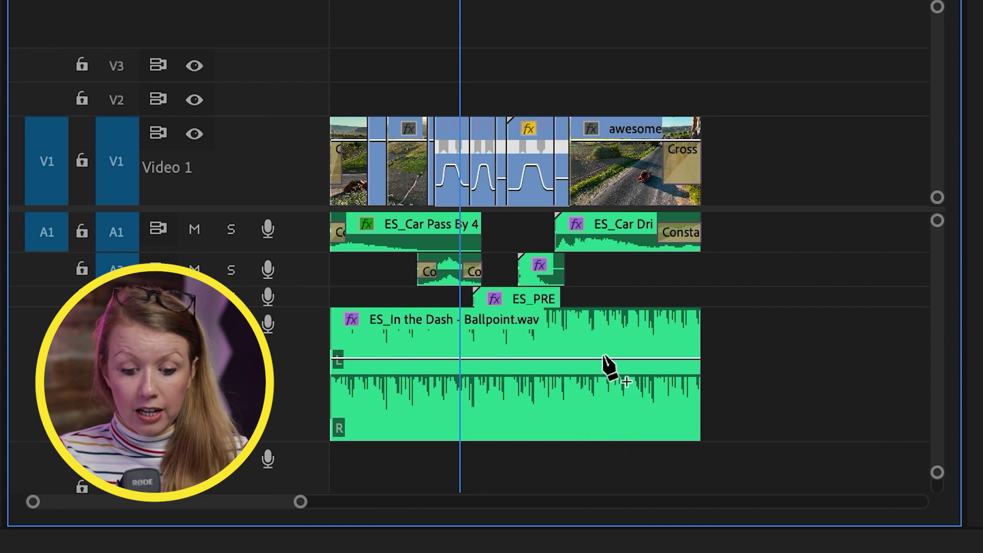
{"action": "left_click", "coordinate": [603, 359]}
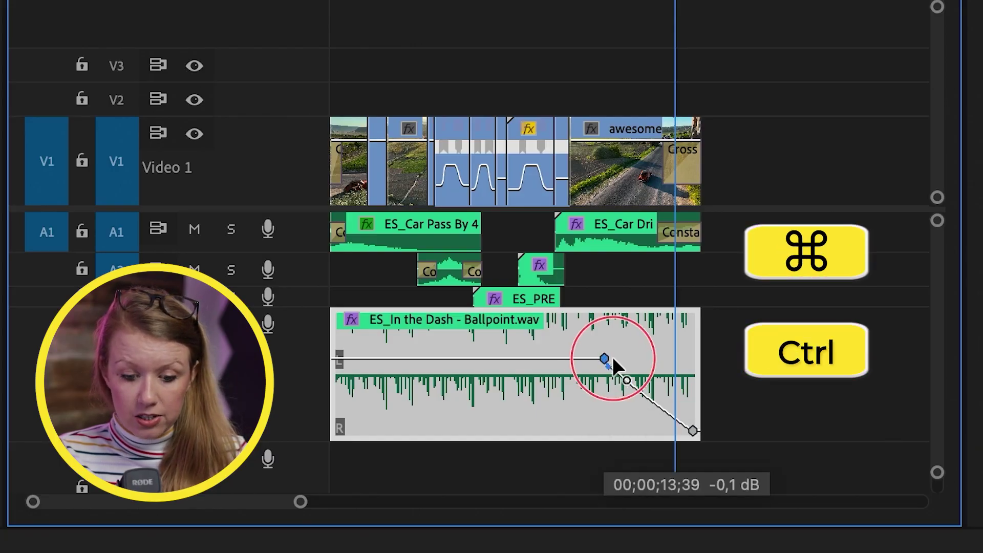
Step: Drag the music fade keyframe's Bezier handle right so the fade-out eases down in a curve
{"action": "left_click_drag", "start_coordinate": [625, 360], "coordinate": [667, 355]}
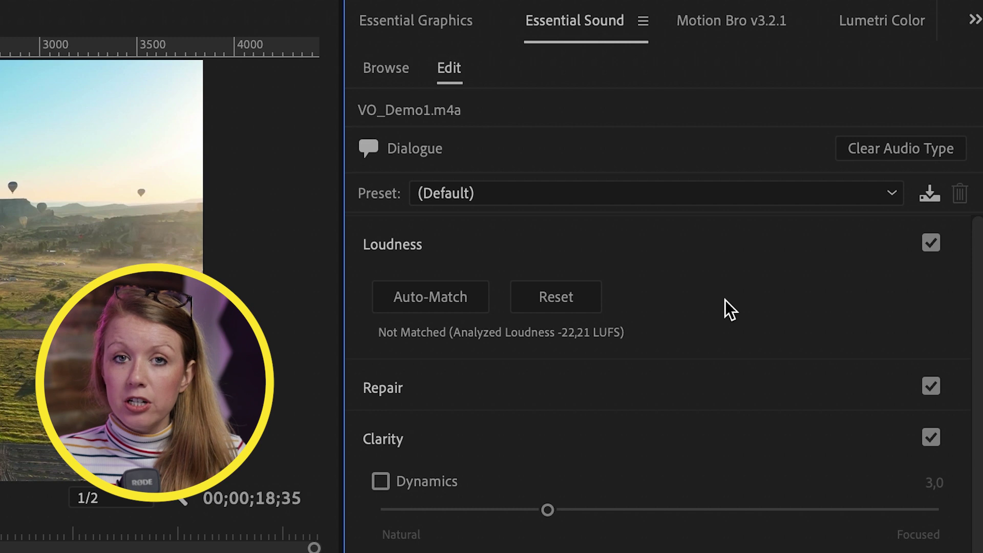
Step: Auto-match VO_Demo1.m4a to -23 LUFS and set its clip volume level to 1,3 dB
{"action": "left_click", "coordinate": [419, 303]}
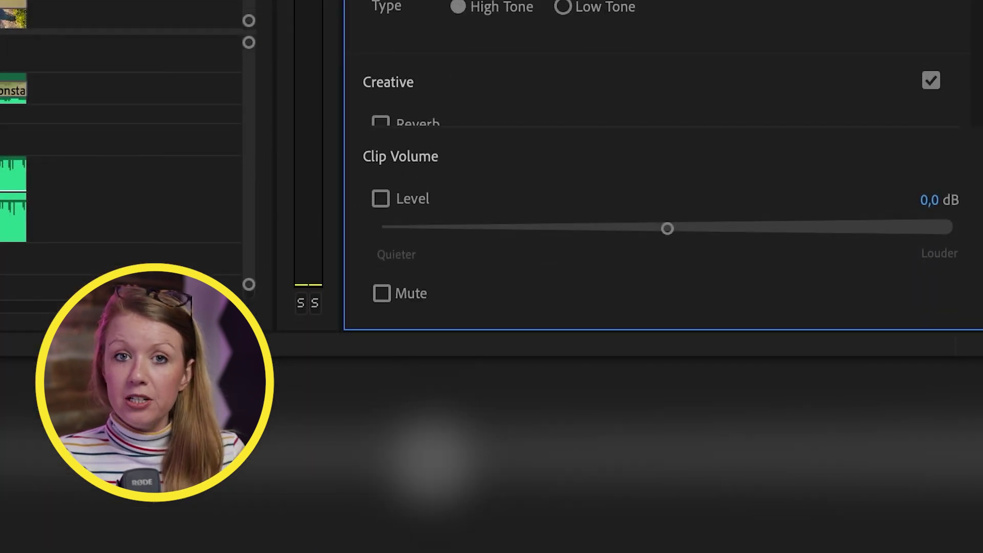
{"action": "left_click_drag", "start_coordinate": [671, 229], "coordinate": [786, 235]}
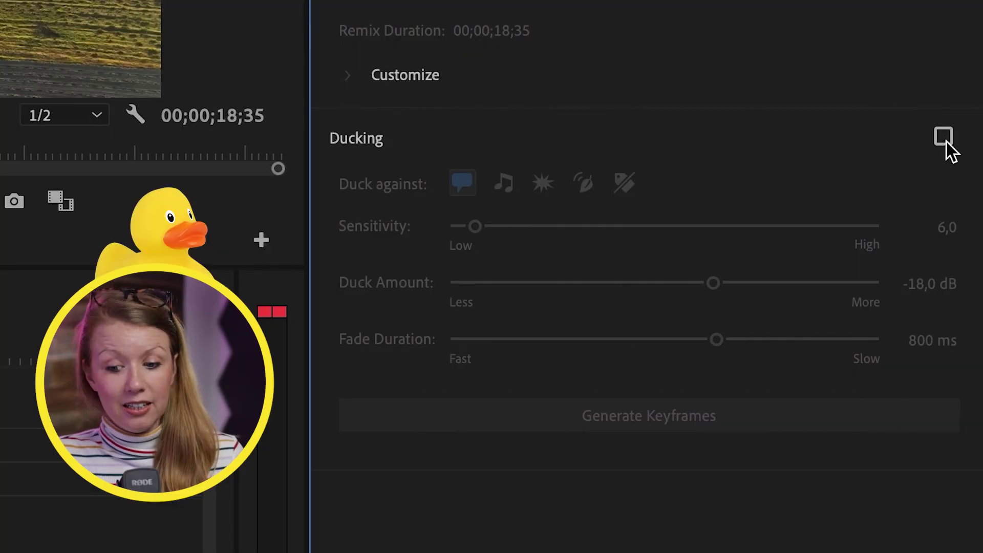
Step: Enable Ducking for the Ballpoint music clip in Essential Sound
{"action": "left_click", "coordinate": [946, 142]}
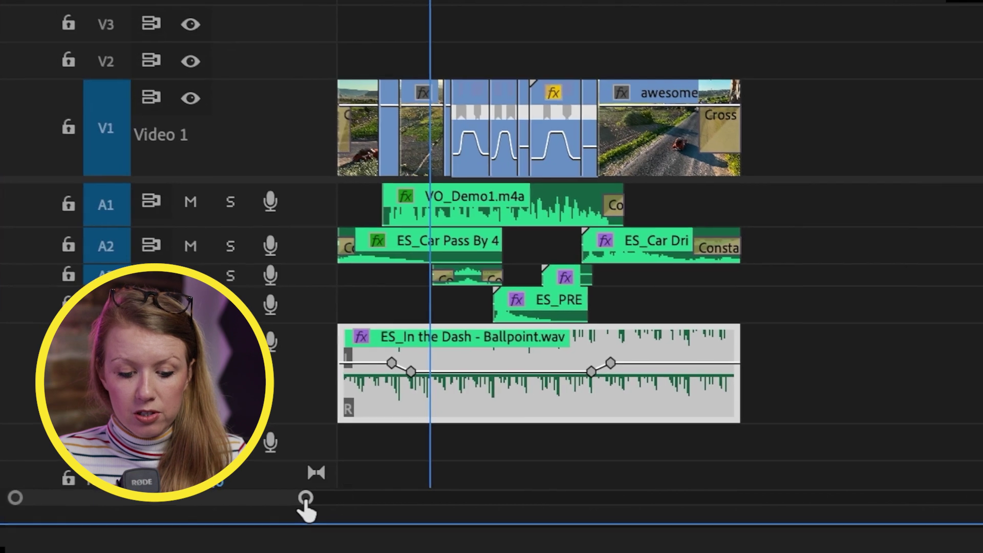
Step: Zoom the timeline in and pull the Ballpoint music volume line down about -3,8 dB after the dips
{"action": "left_click_drag", "start_coordinate": [429, 511], "coordinate": [402, 512]}
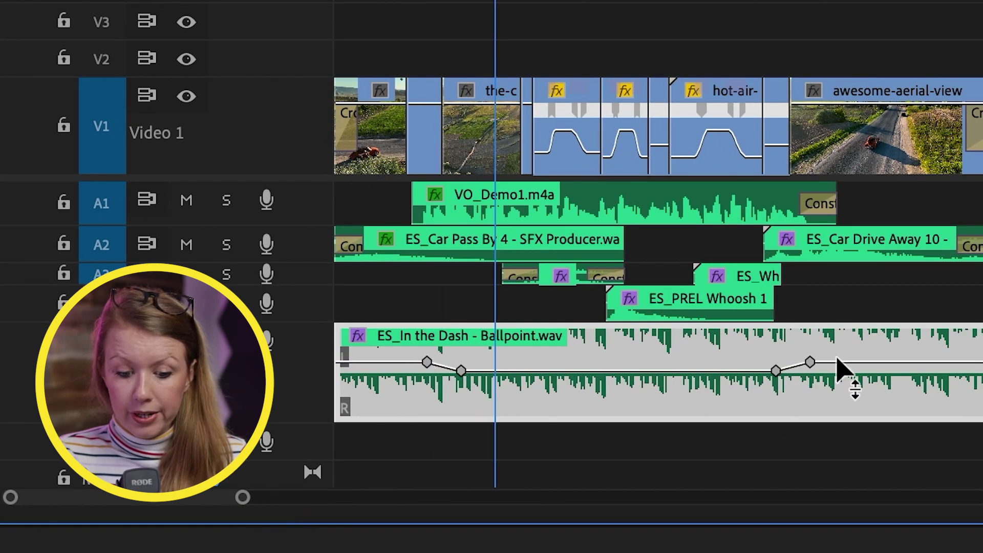
{"action": "mouse_move", "coordinate": [554, 373]}
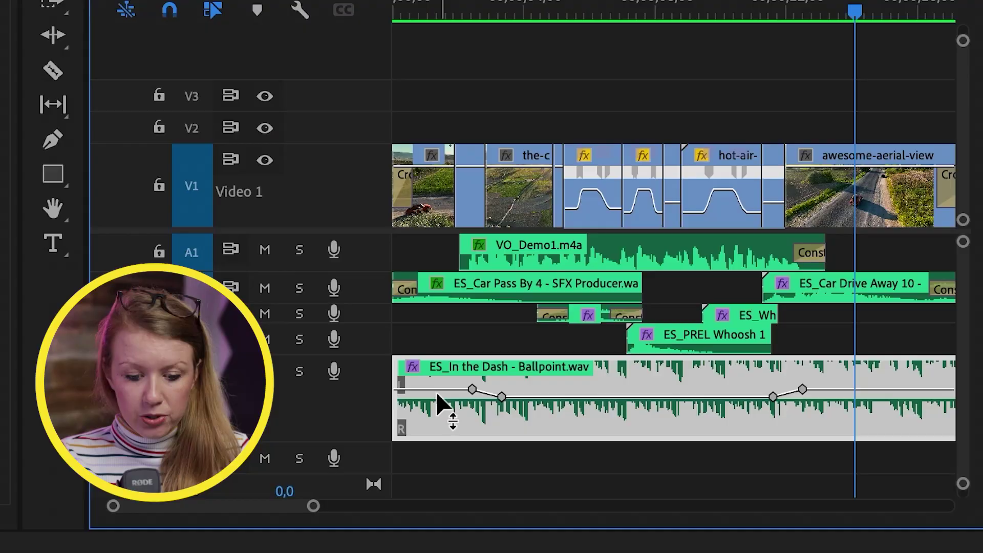
{"action": "left_click_drag", "start_coordinate": [434, 387], "coordinate": [434, 388]}
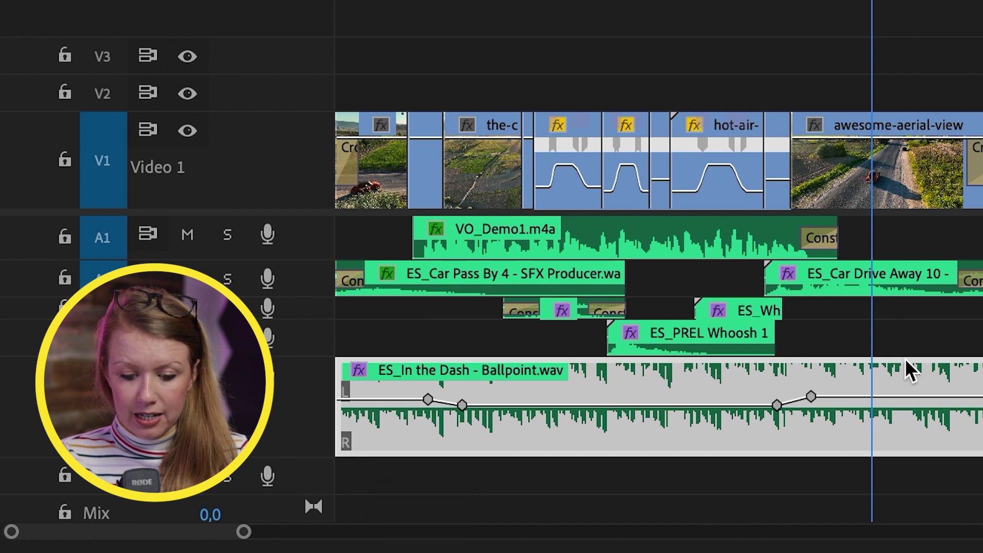
{"action": "left_click_drag", "start_coordinate": [872, 404], "coordinate": [872, 407]}
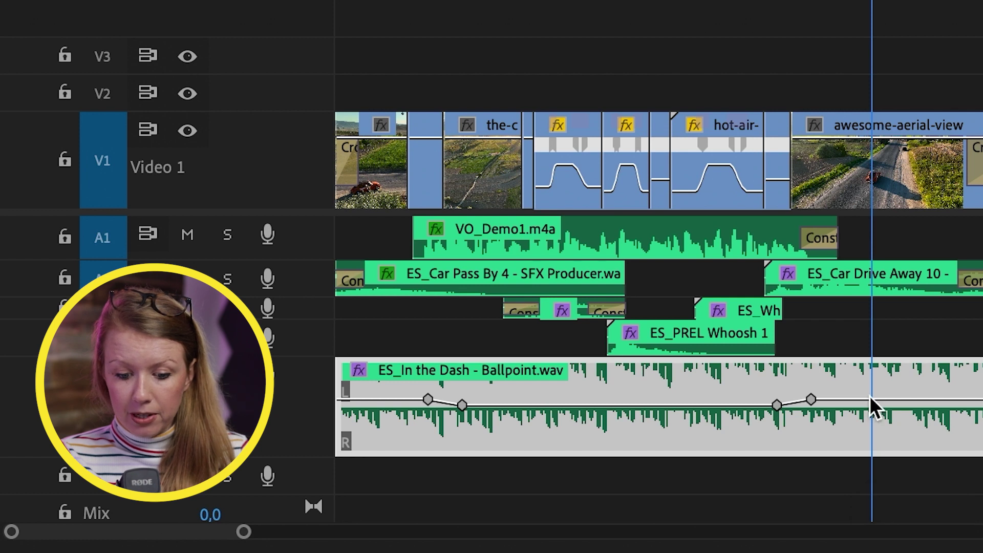